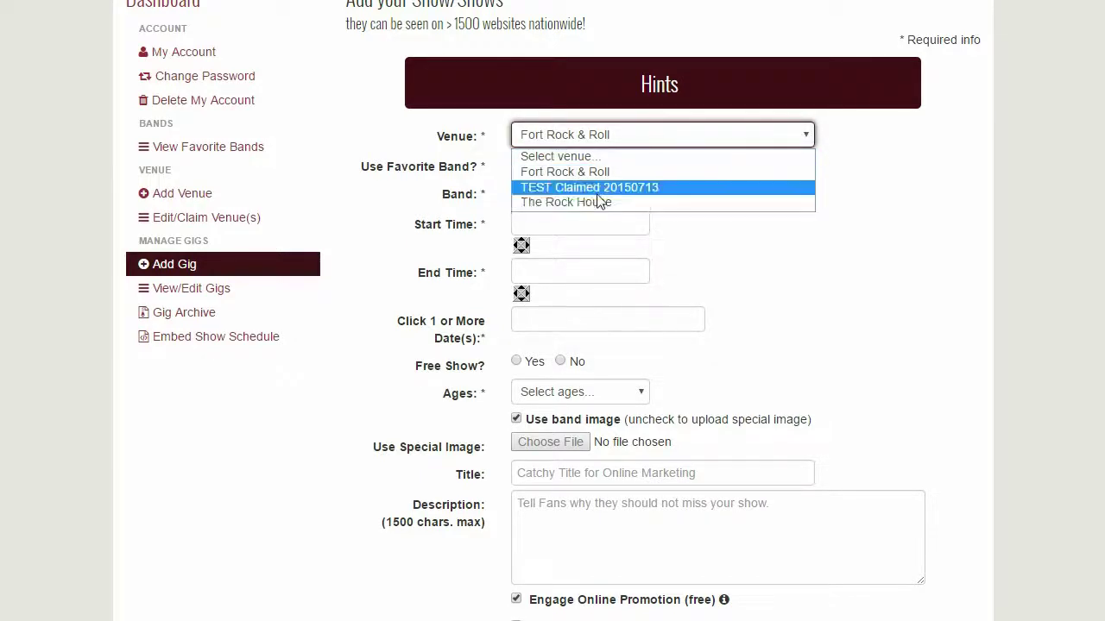
Select Fort Rock & Roll as the venue and choose not to use a favorite band.
left_click(607, 173)
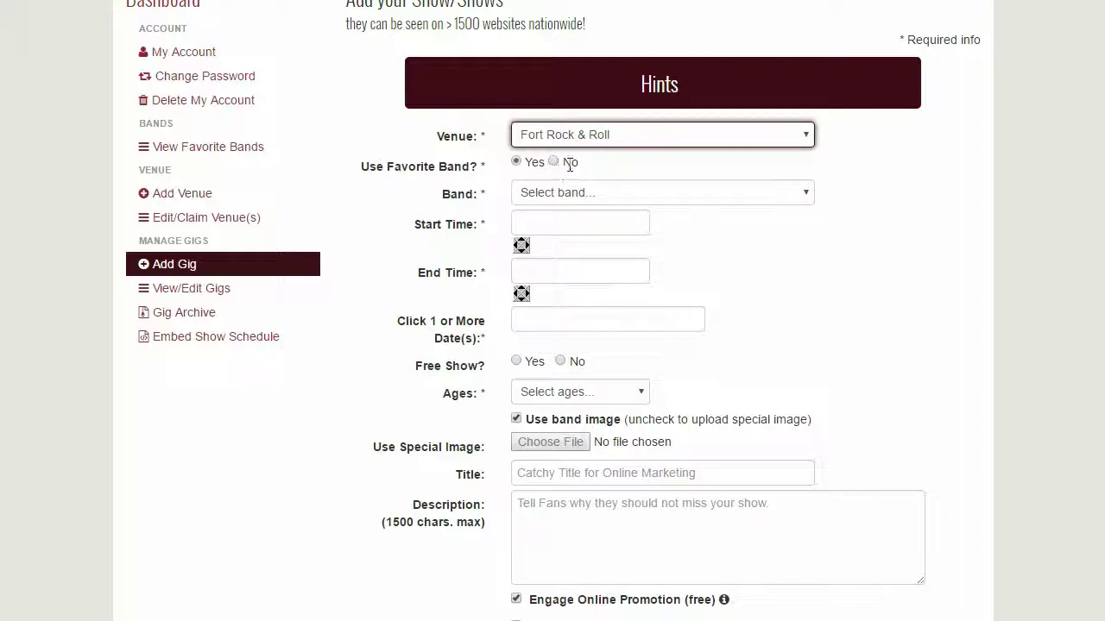
left_click(765, 192)
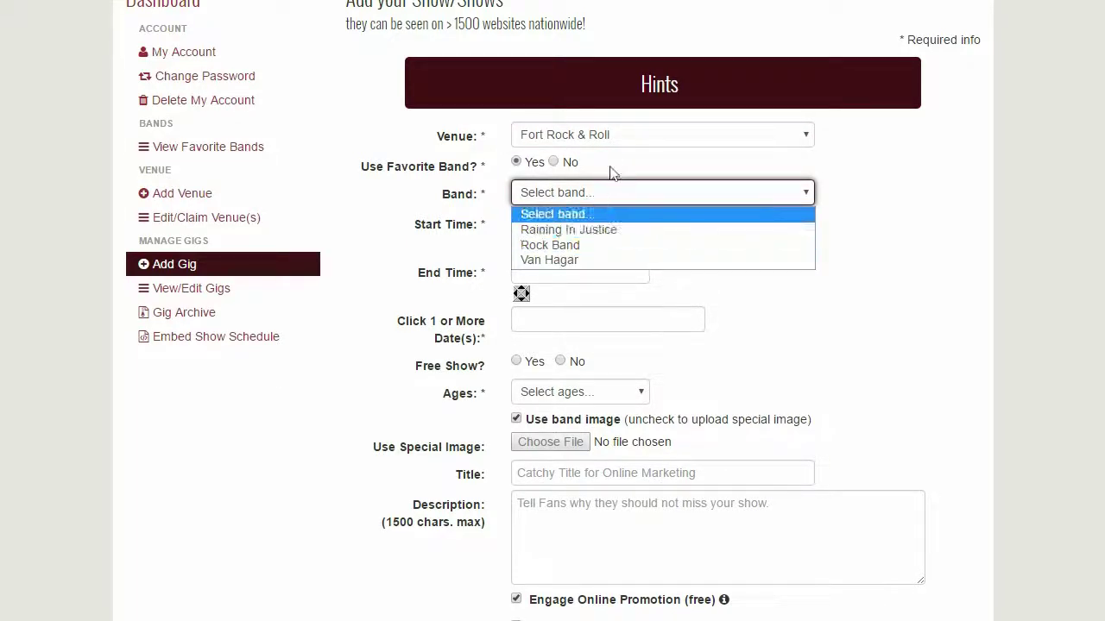
left_click(554, 161)
Try choosing Van Hagar through a band search for "van", and clear the band field again.
left_click(560, 193)
type("van")
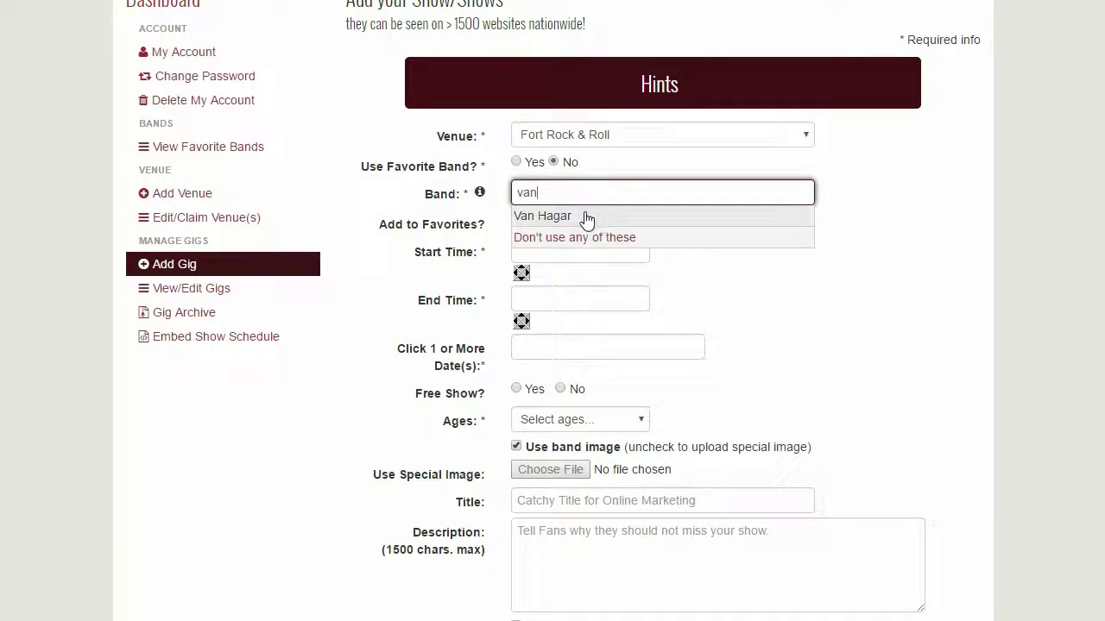
left_click(587, 216)
left_click_drag(601, 199, 503, 233)
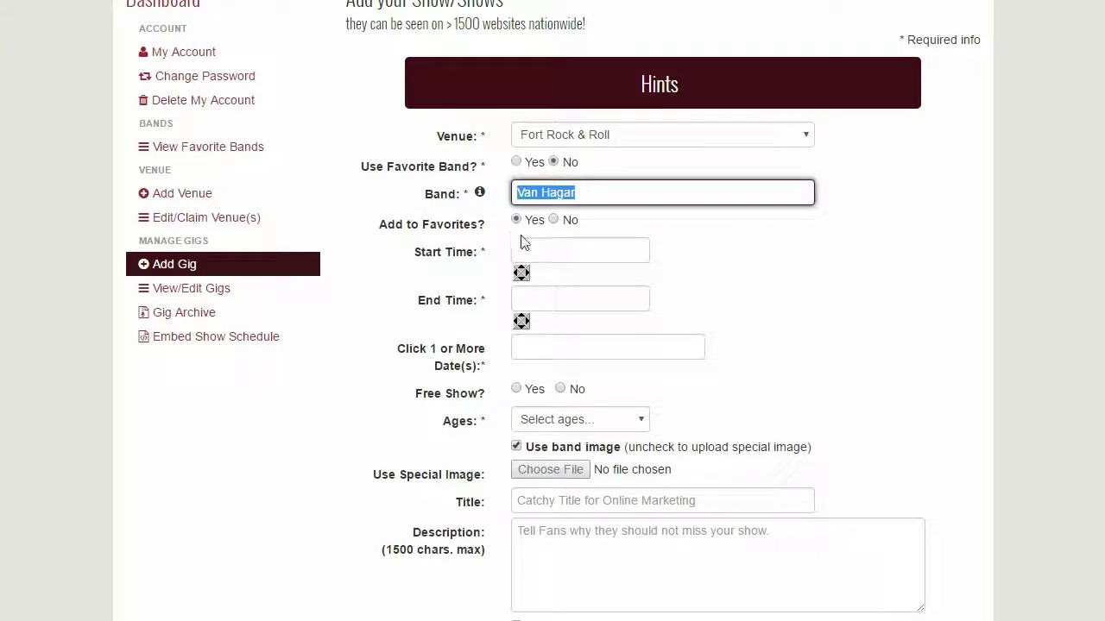
key("BackSpace")
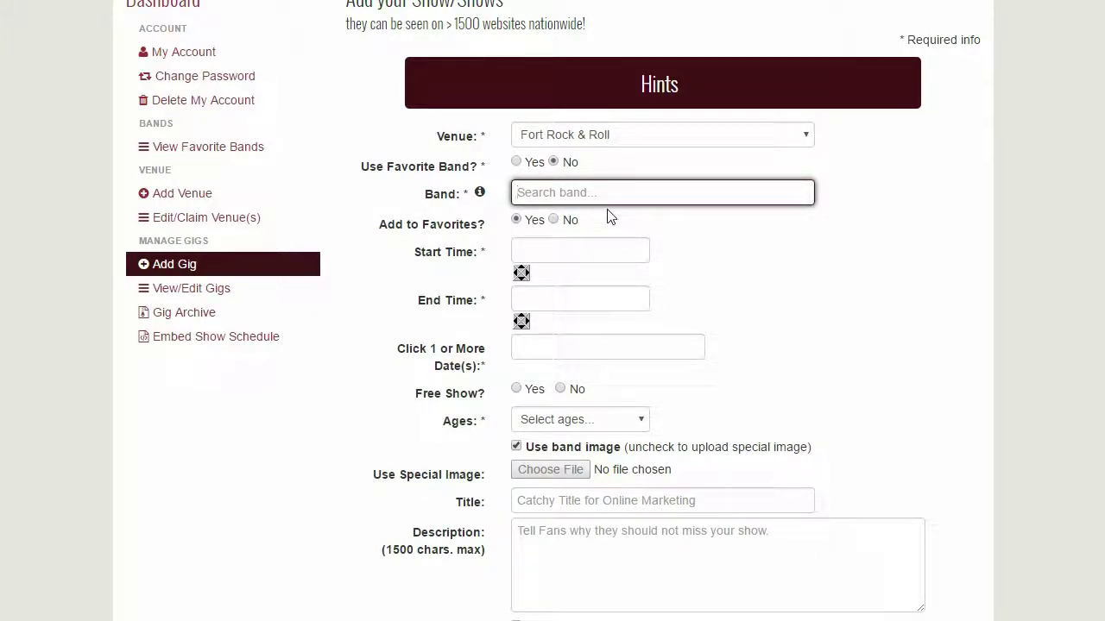
Enter "takd" as the band name and mark the band's contact email as unknown.
type("t")
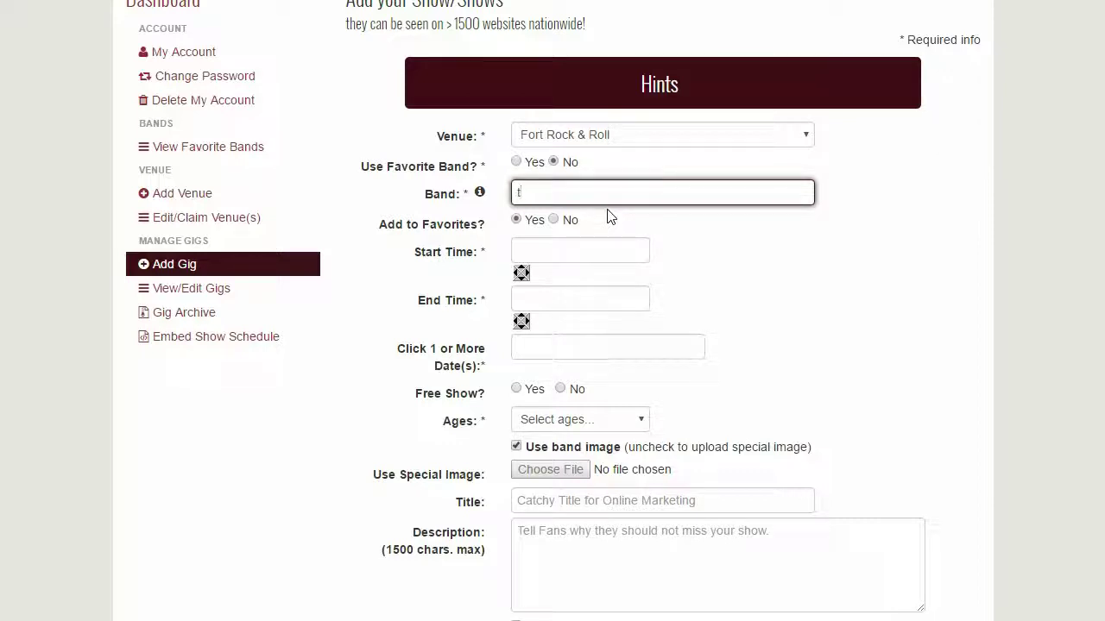
type("akd")
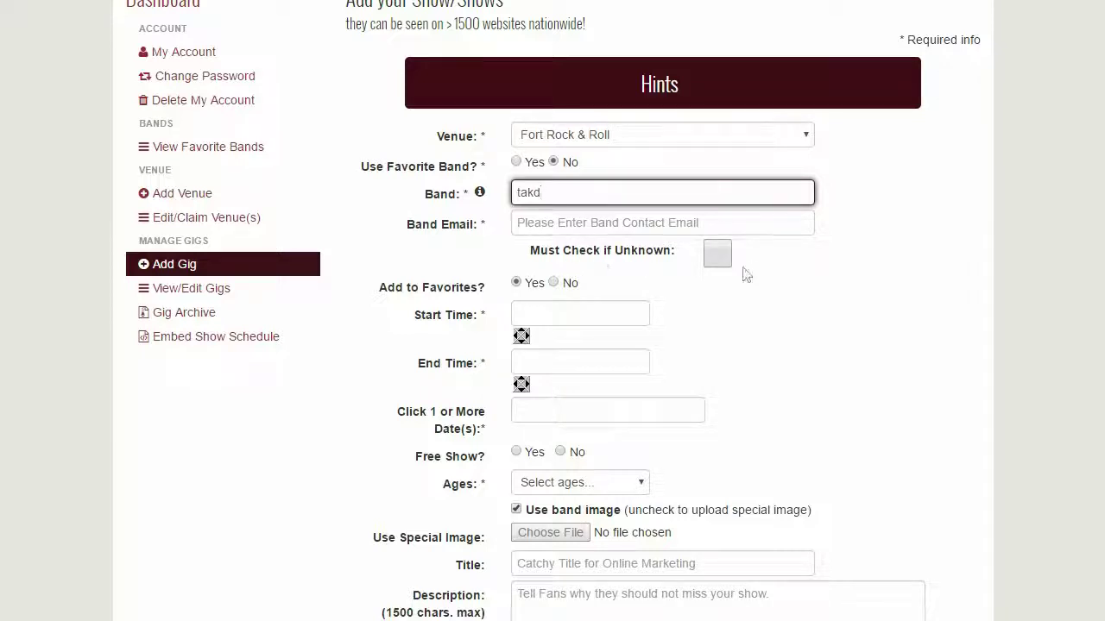
left_click(717, 254)
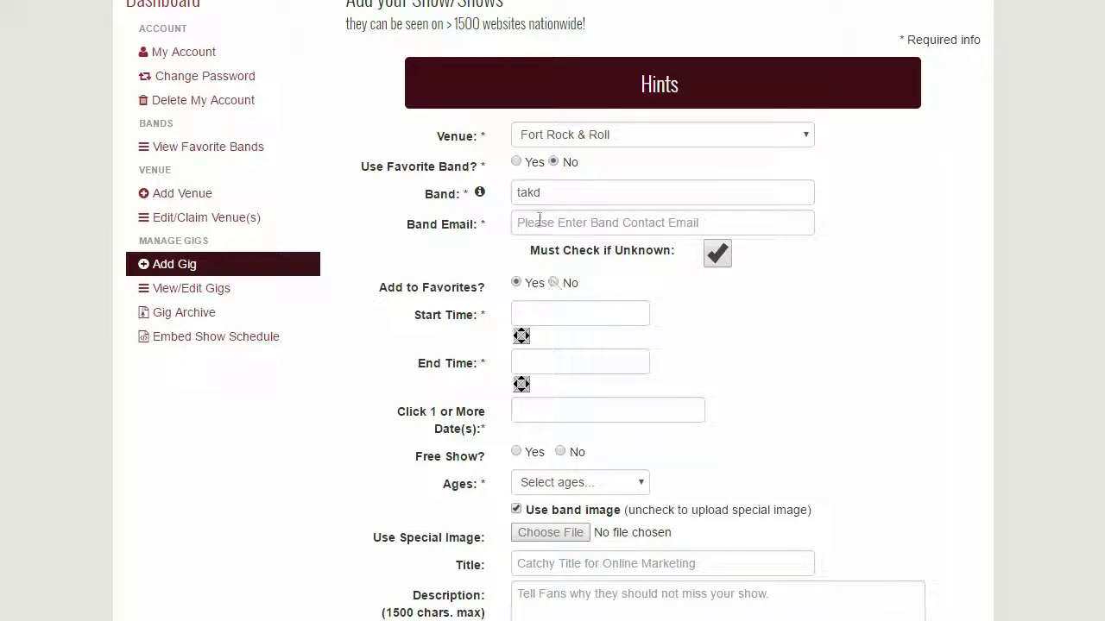
View the favorite bands available by switching Use Favorite Band to Yes, and set it back to No.
left_click(516, 161)
left_click(734, 194)
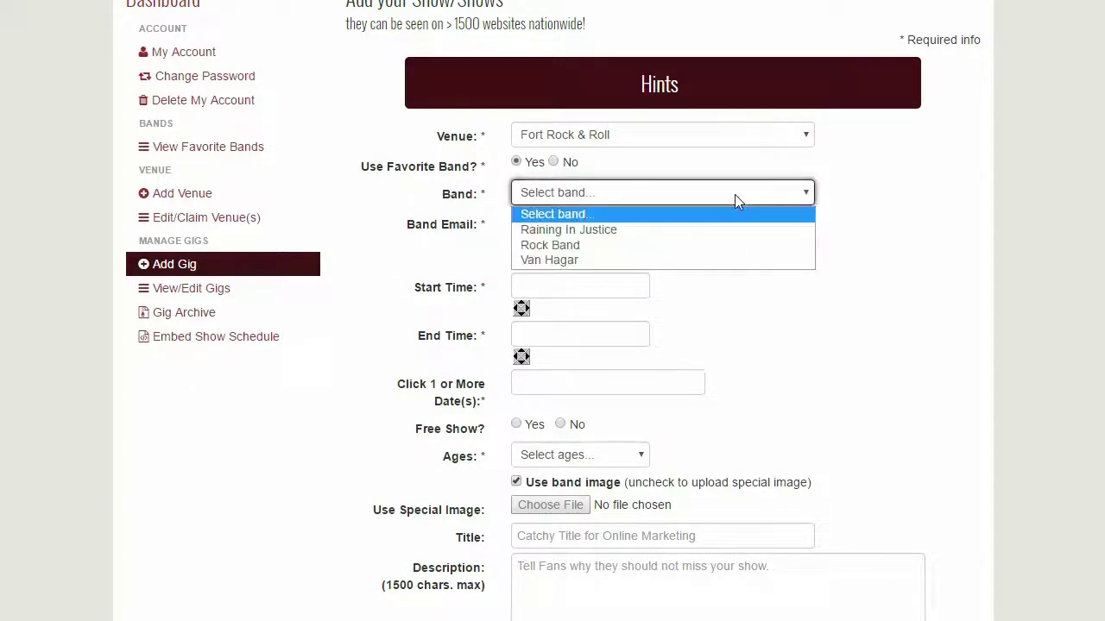
left_click(711, 258)
left_click(553, 163)
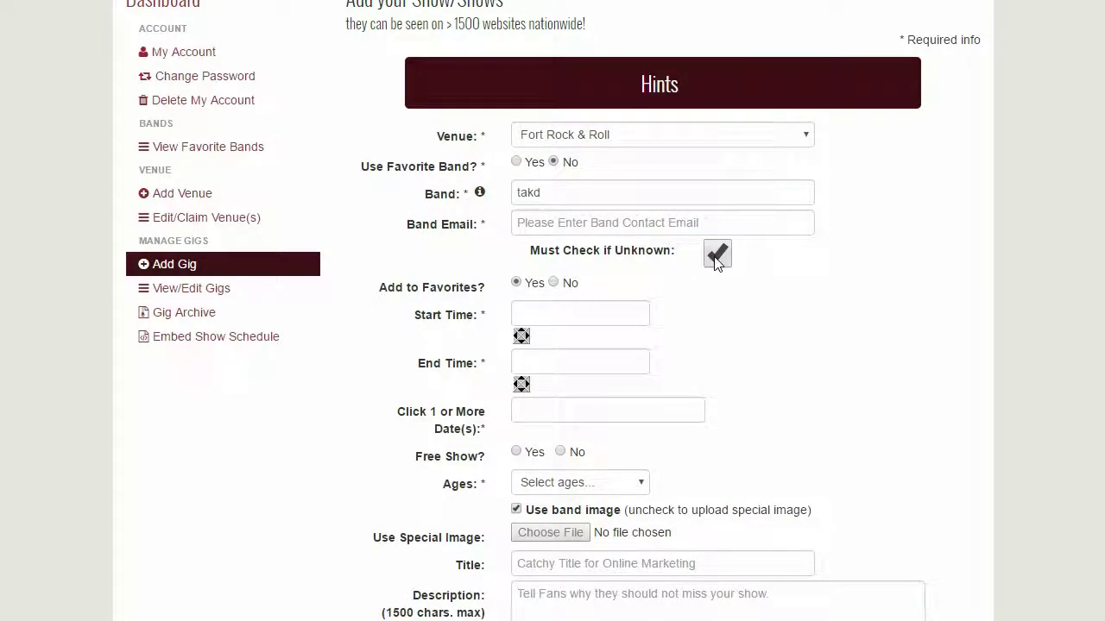
Set the gig's start time to 08:00 PM.
left_click(573, 318)
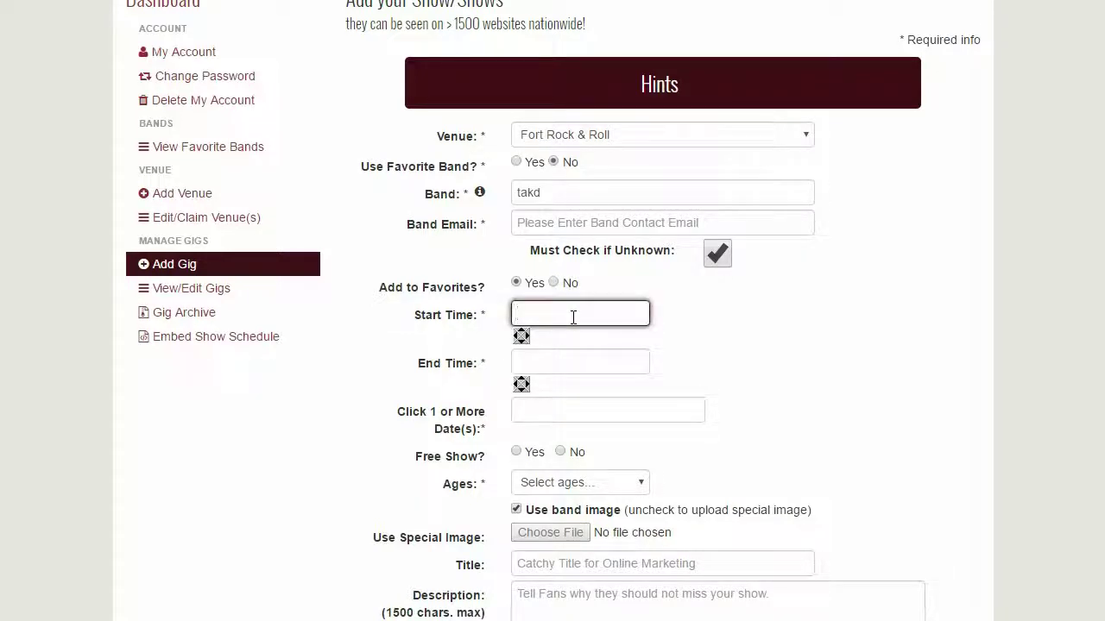
left_click(573, 316)
left_click(581, 315)
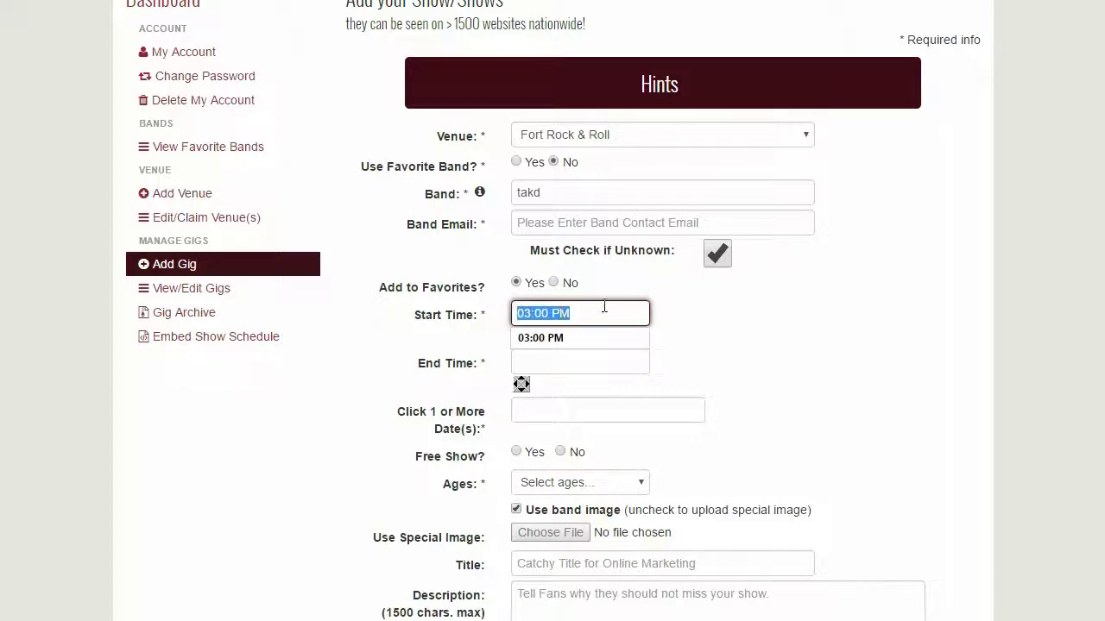
type("8")
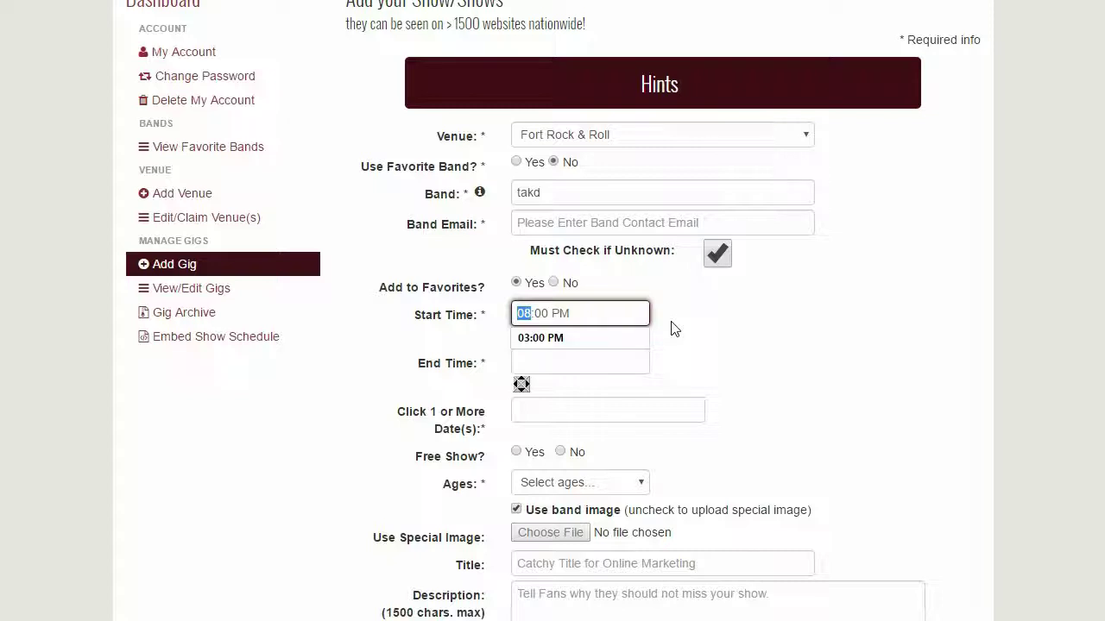
left_click(674, 329)
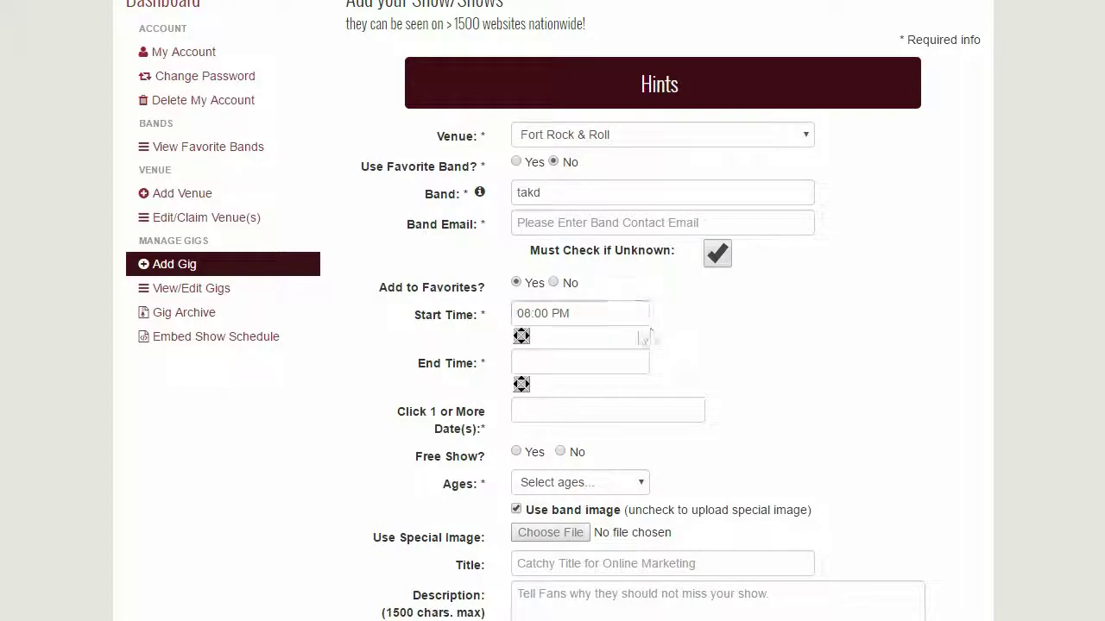
Raise the start time to 09:00 PM and step it back by one minute to 08:59 PM.
left_click(521, 331)
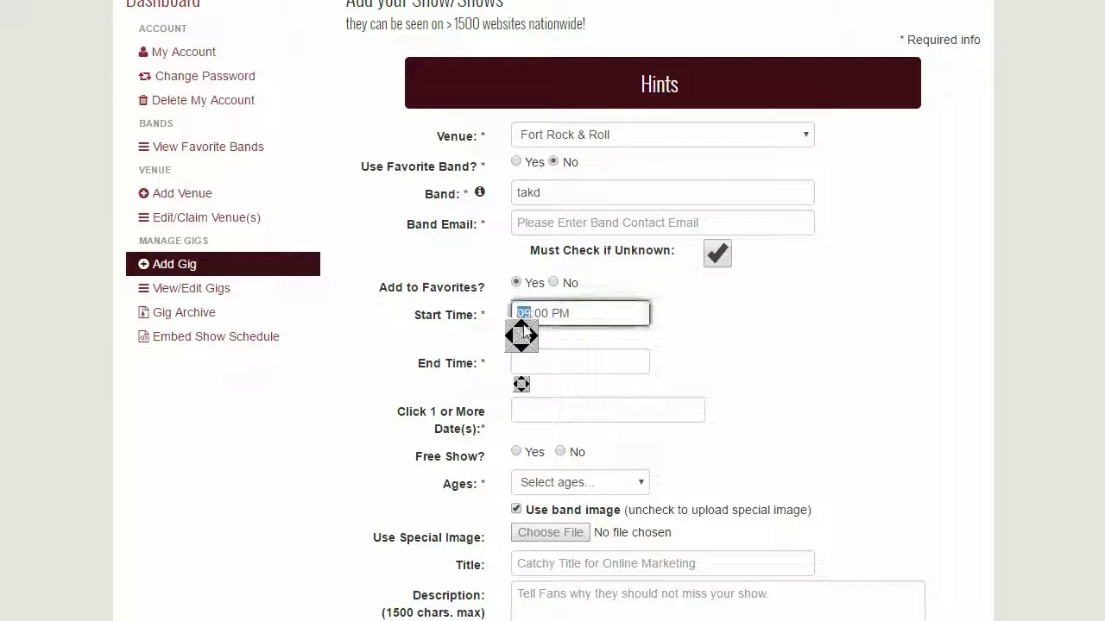
type("9:00")
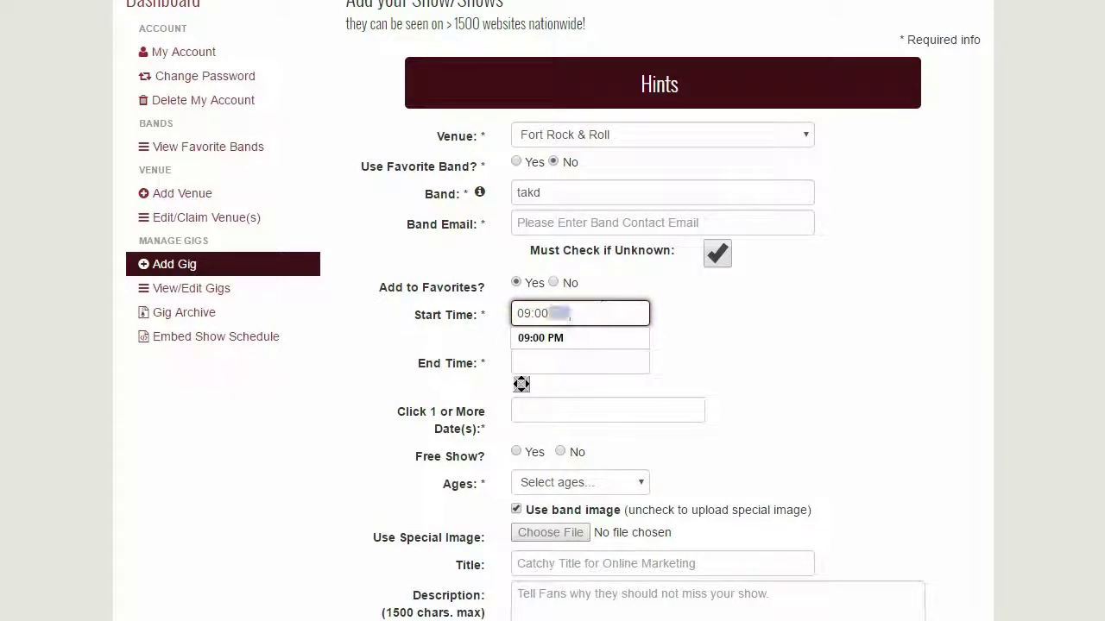
left_click(559, 337)
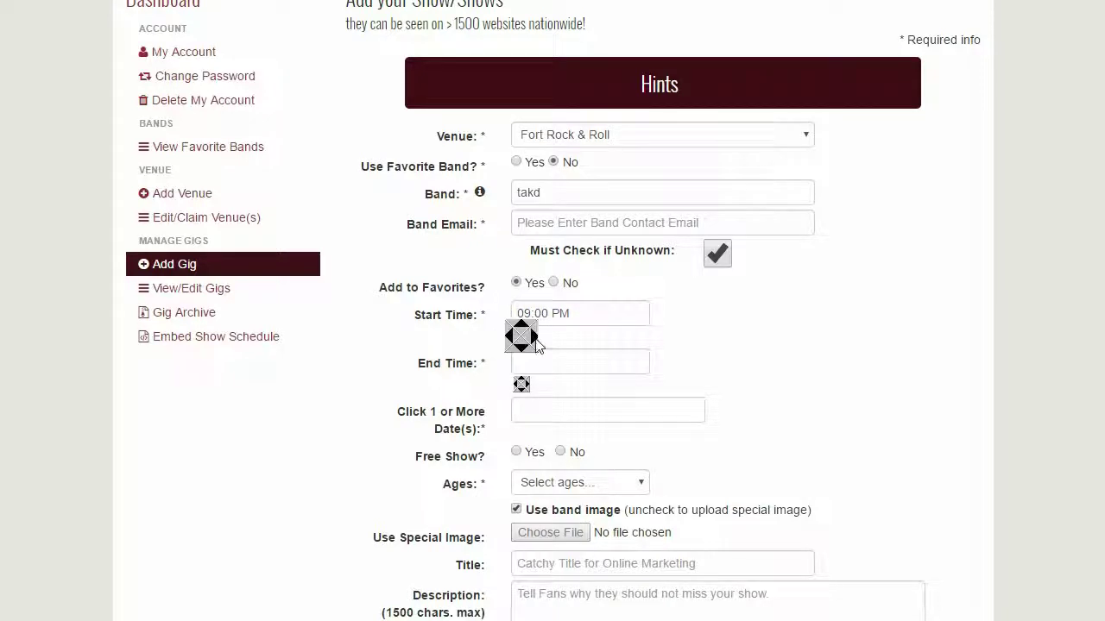
left_click(521, 336)
left_click(523, 329)
left_click(523, 329)
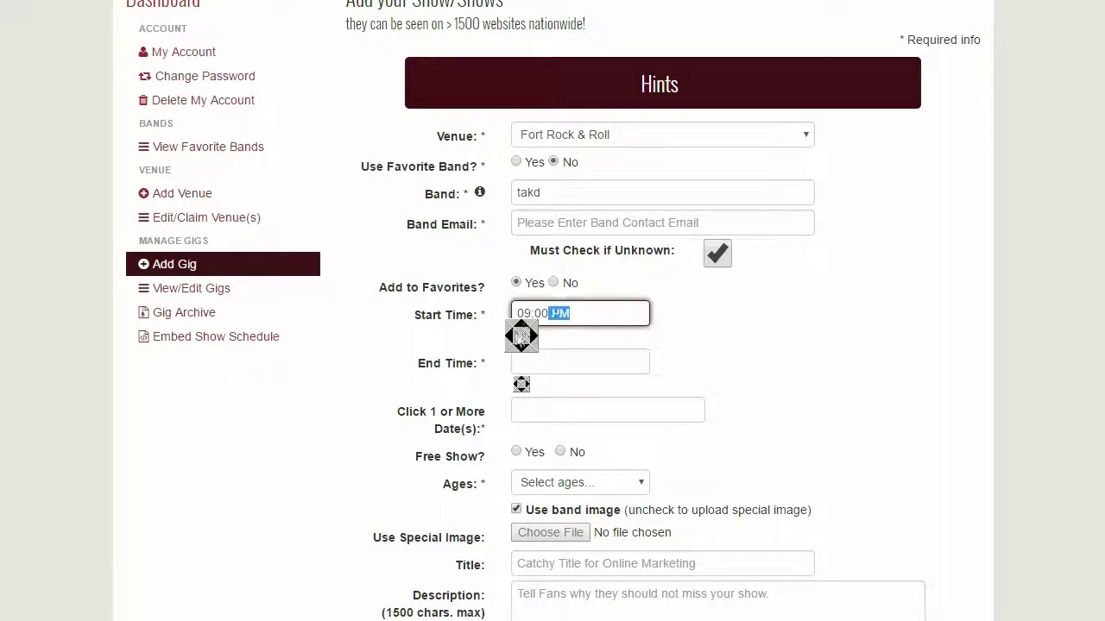
left_click(511, 338)
left_click(520, 347)
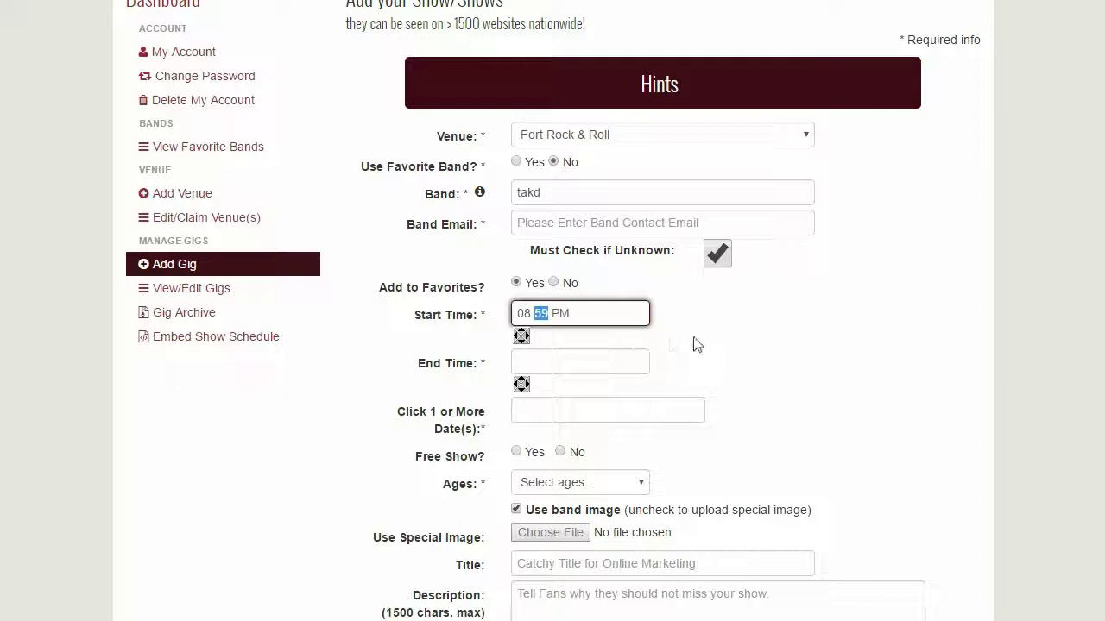
Set the gig's end time to 10:00 PM and open the date calendar.
left_click(606, 362)
key("Up")
key("Tab")
key("Tab")
key("Tab")
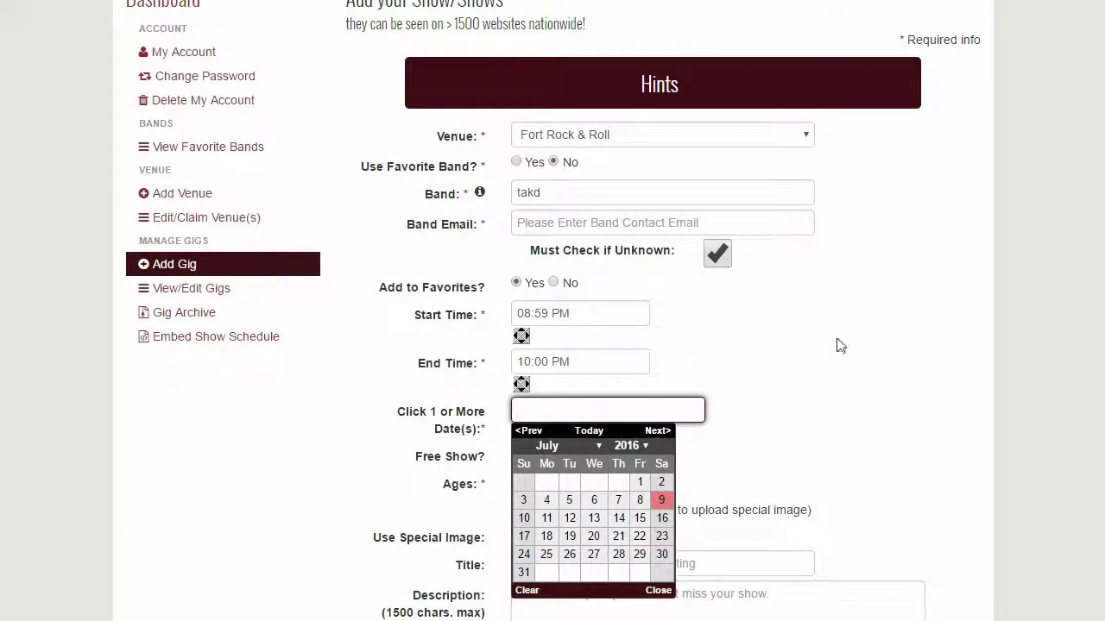
Pick July 8, 2016 as the first gig date.
key("Down")
key("Left")
key("Up")
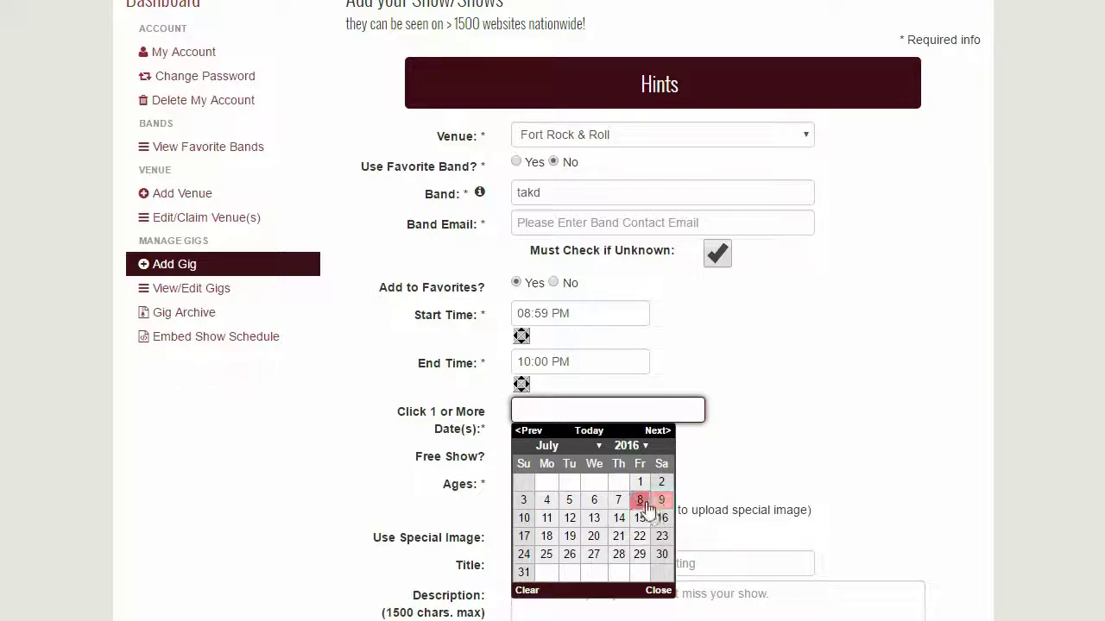
key("Return")
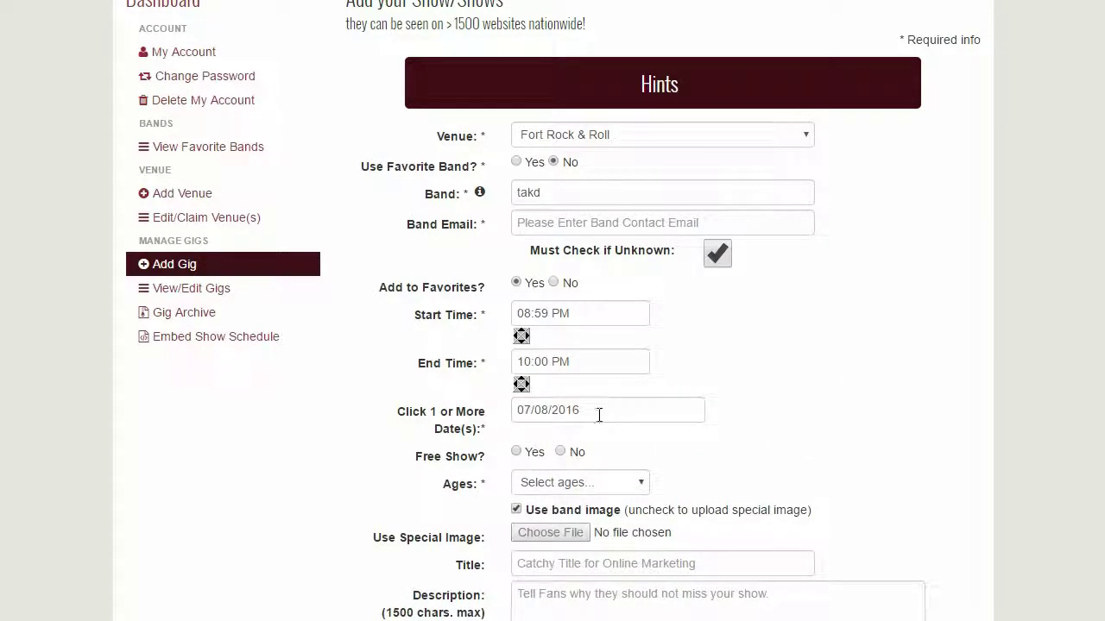
Add July 15, 22, 29, 28, 21, 14, 7 and 16, 2016 to the gig dates.
left_click(599, 411)
left_click(639, 518)
left_click(639, 536)
left_click(640, 554)
left_click(618, 554)
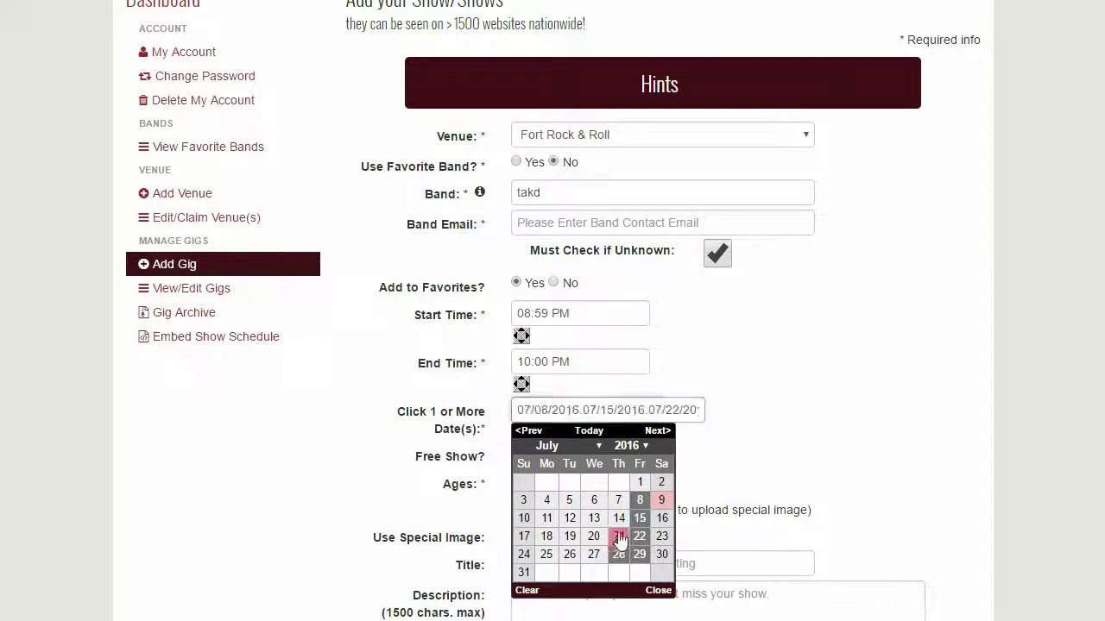
left_click(619, 519)
left_click(618, 500)
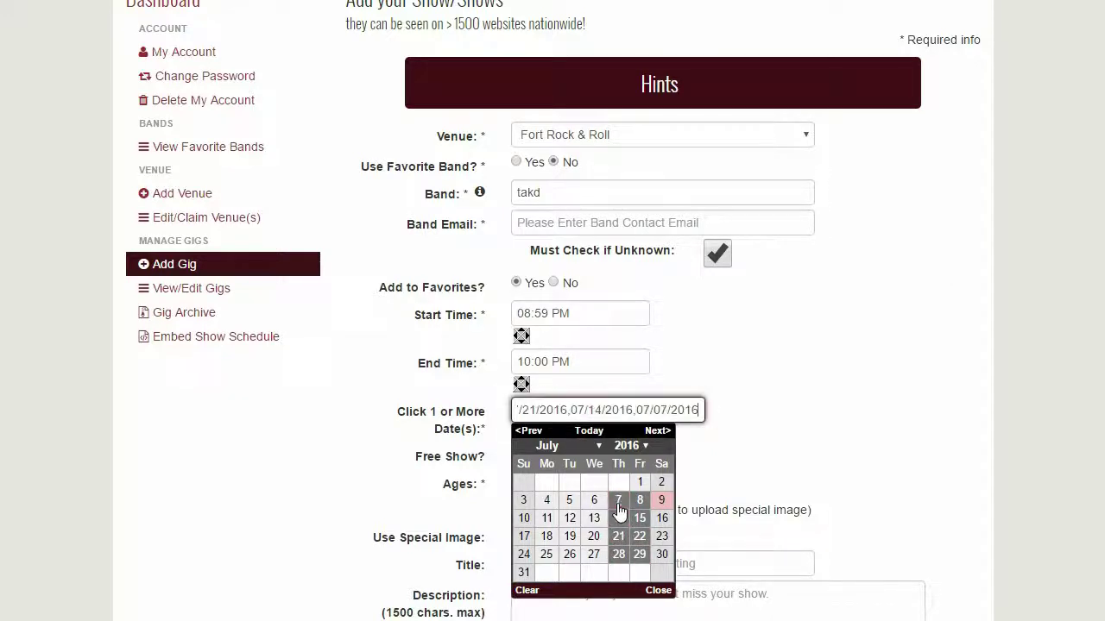
left_click(662, 518)
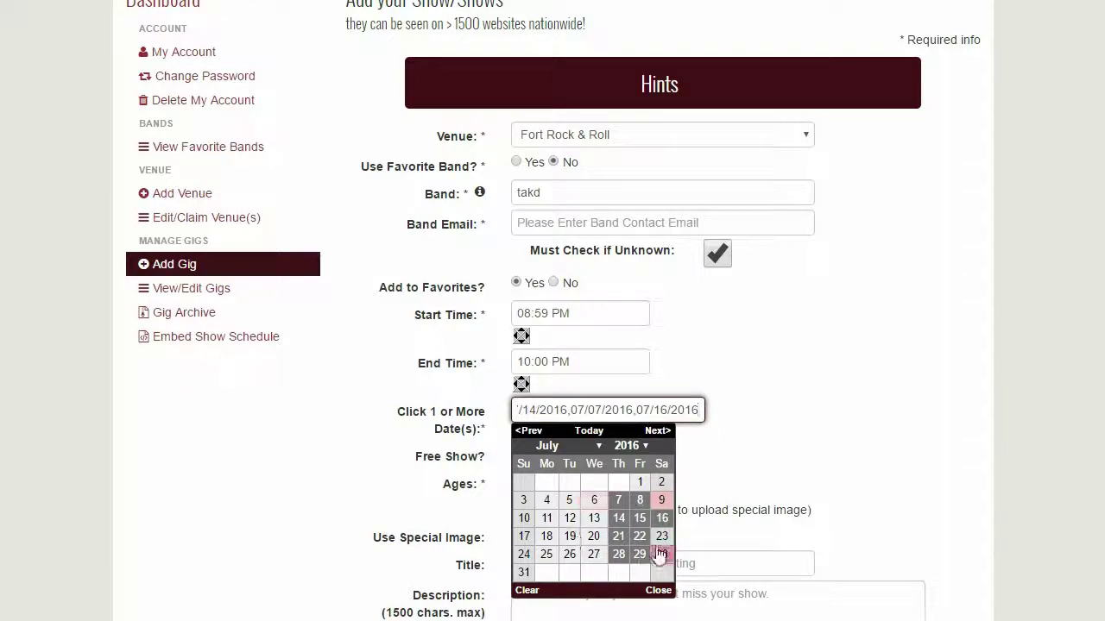
left_click(826, 439)
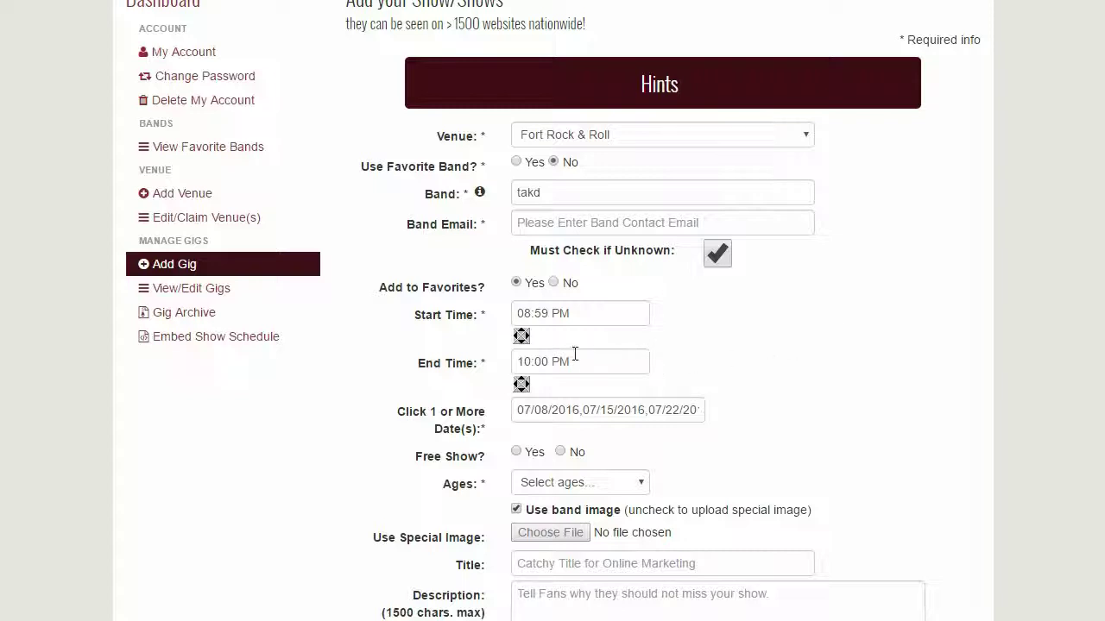
Switch the Free Show setting to No and back to Yes.
left_click(517, 451)
left_click(560, 452)
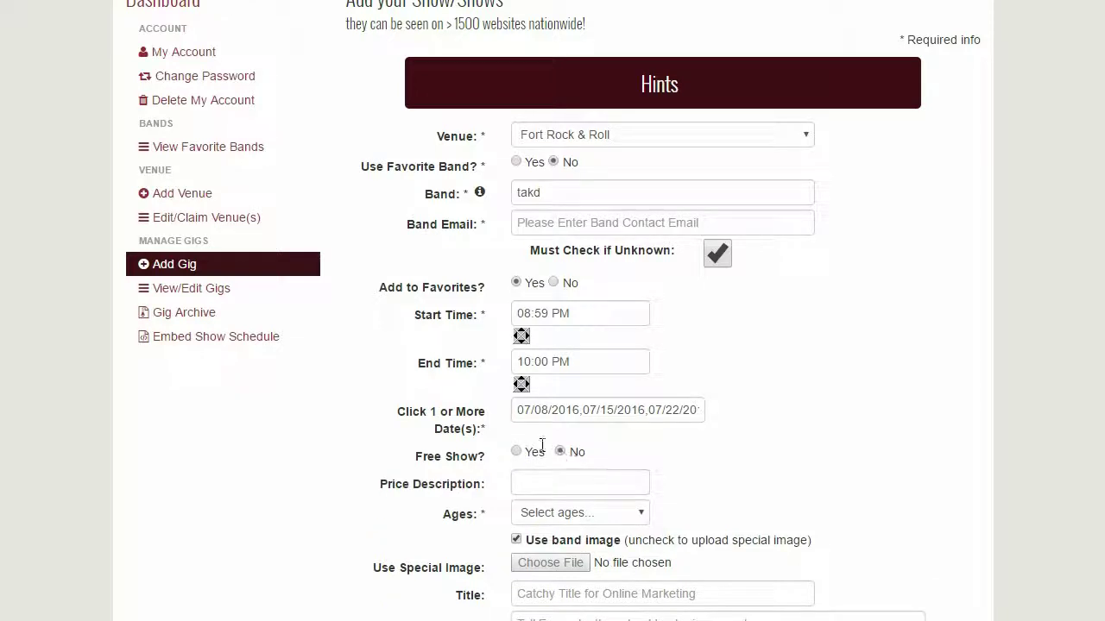
left_click(517, 452)
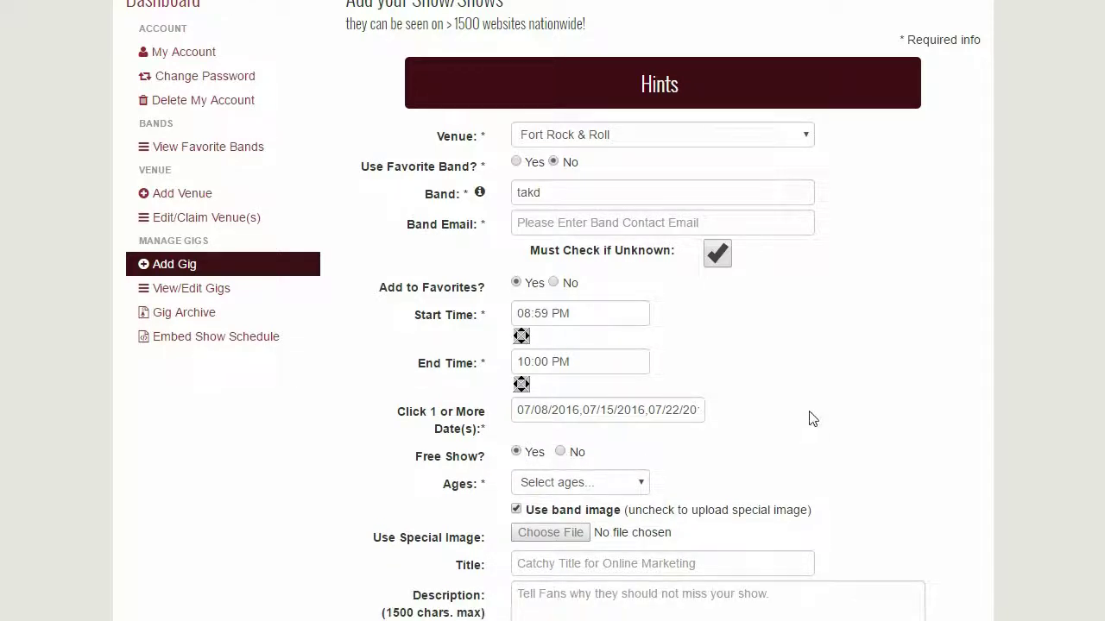
Mark the show as not free and enter the price description "10 on the day of the show".
scroll(811, 417, "down", 3)
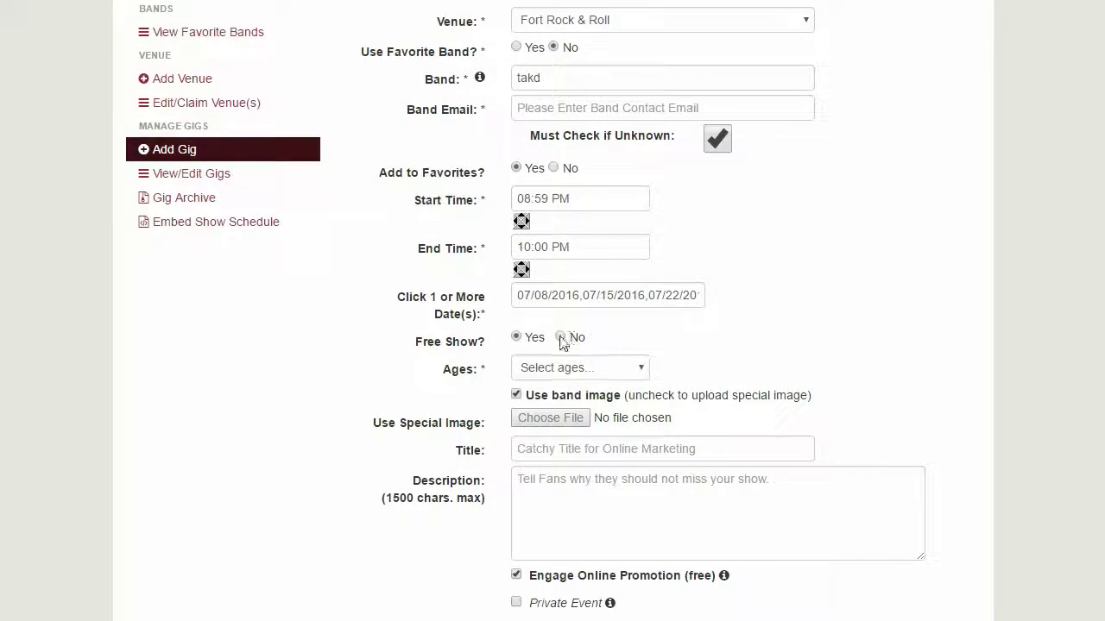
left_click(561, 337)
left_click(551, 368)
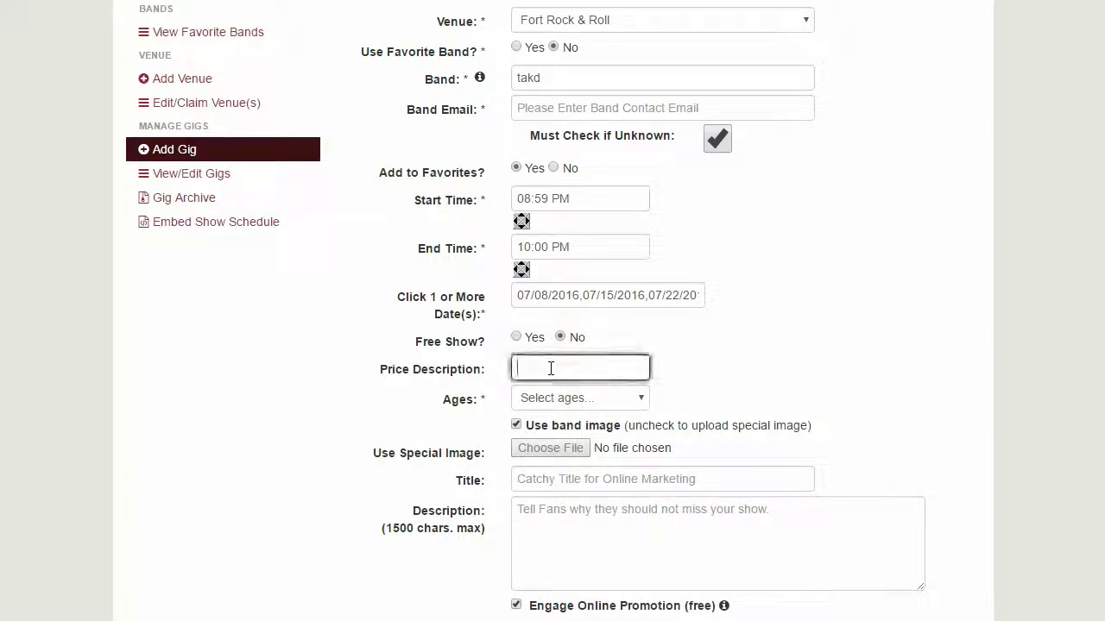
type("10")
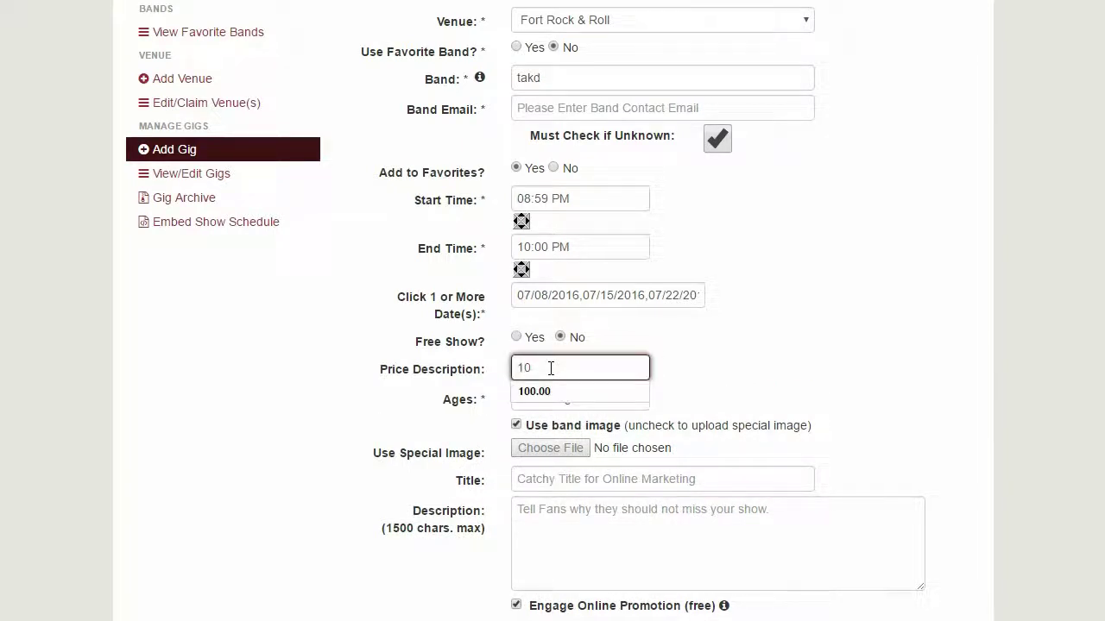
key("BackSpace")
key("BackSpace")
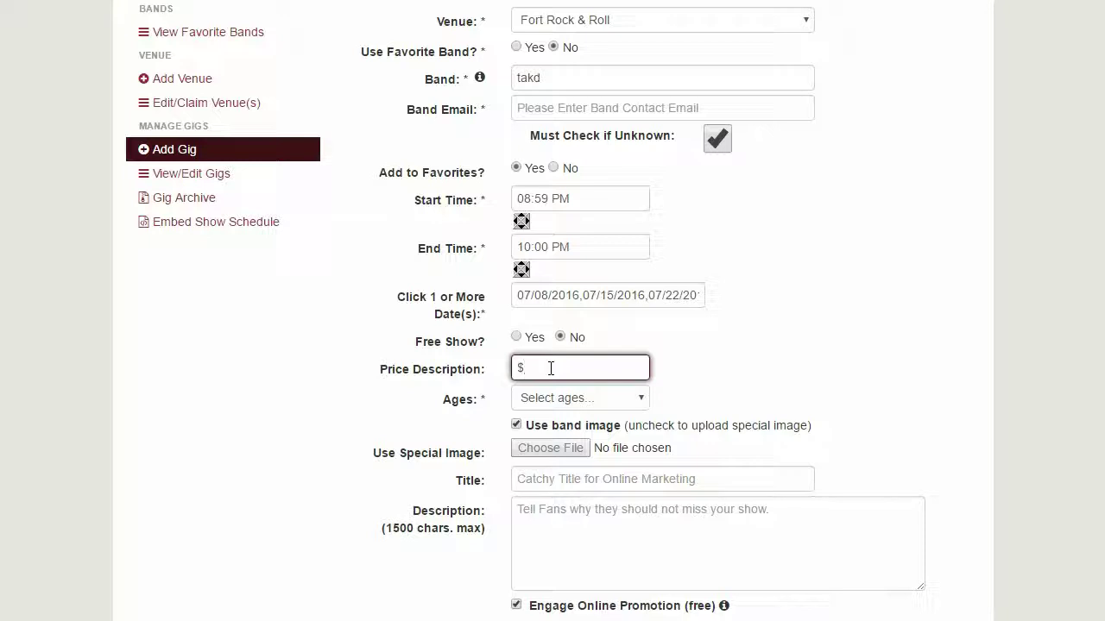
type("$10")
left_click_drag(596, 368, 466, 390)
type("1010 on t")
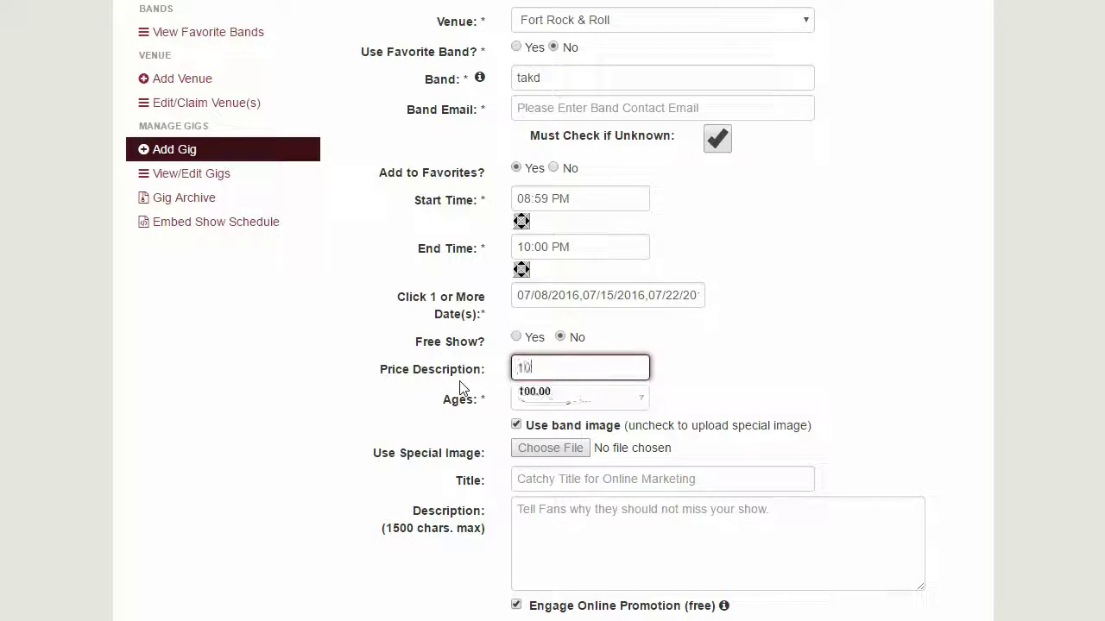
type("he day of the show")
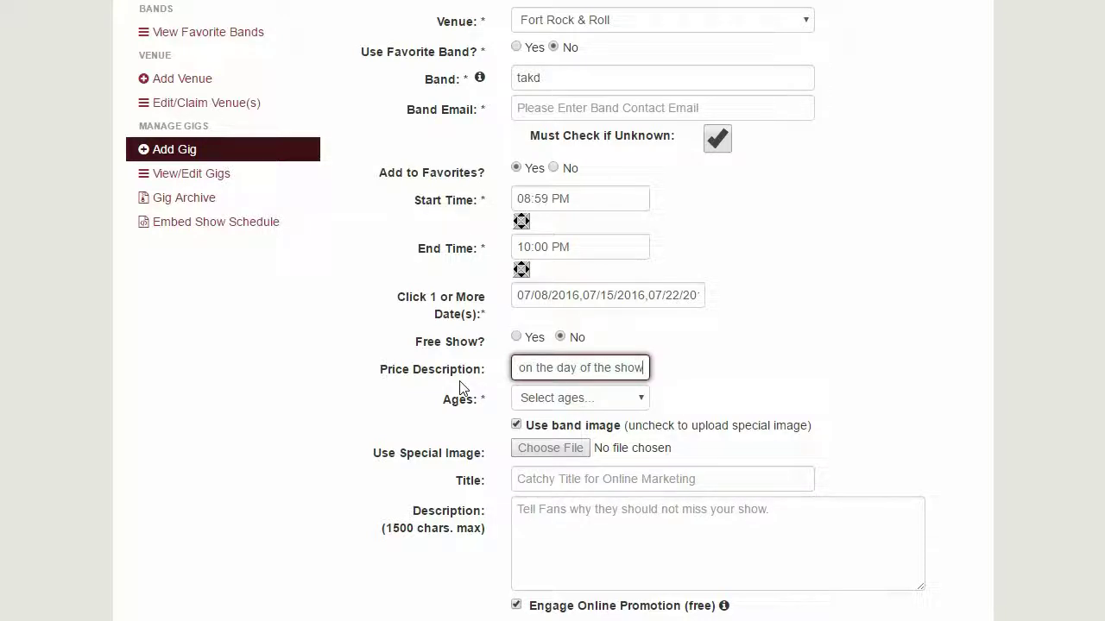
left_click(687, 372)
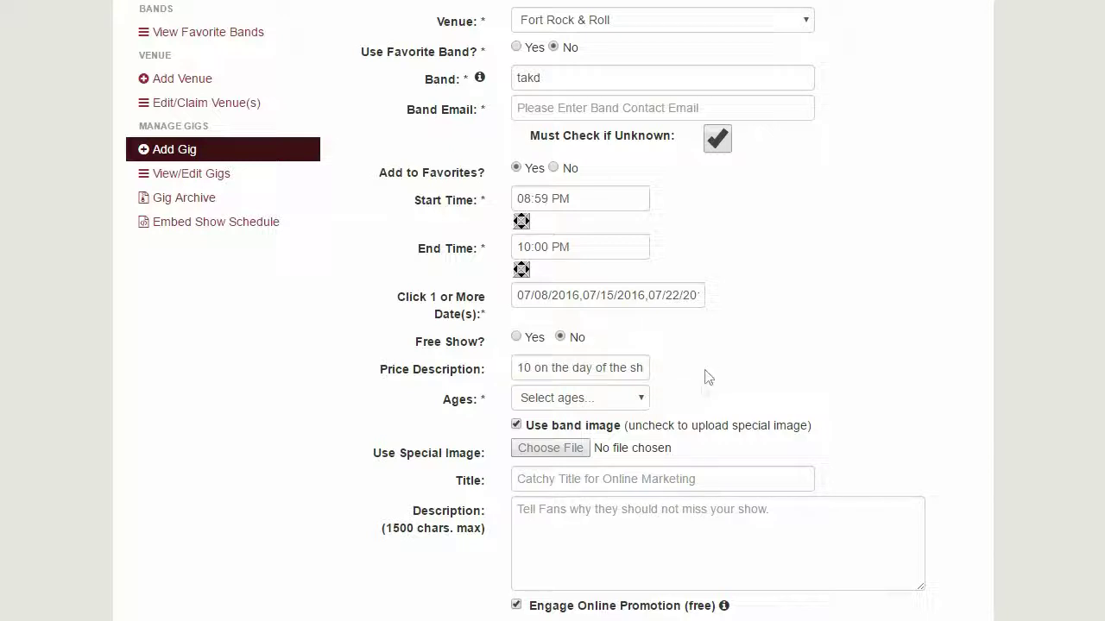
Set the gig's ages restriction to Unknown.
left_click(643, 402)
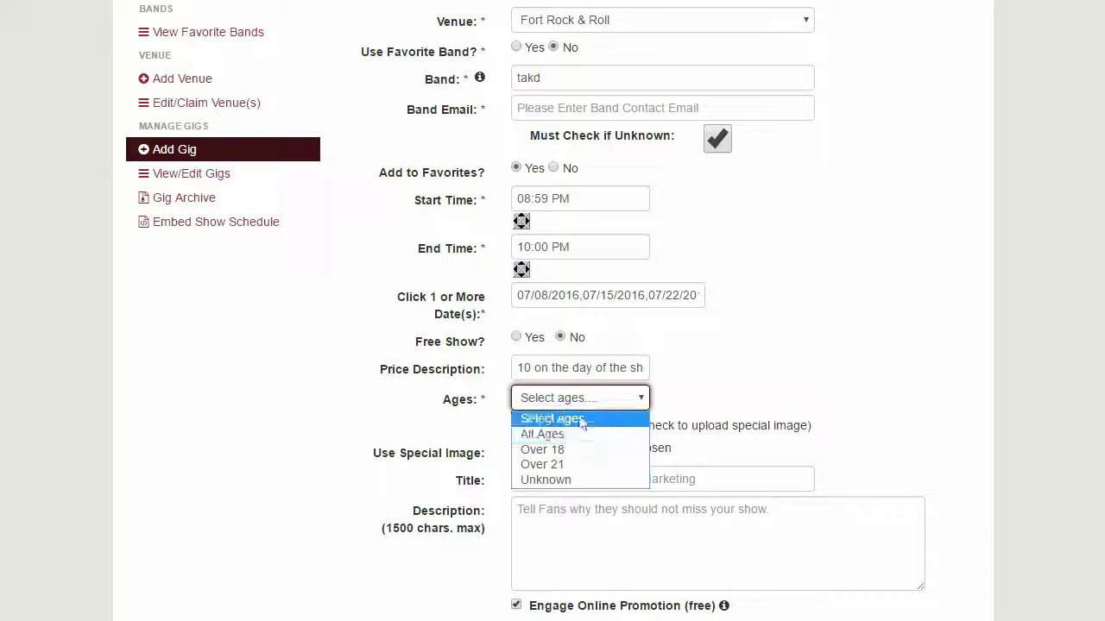
left_click(577, 486)
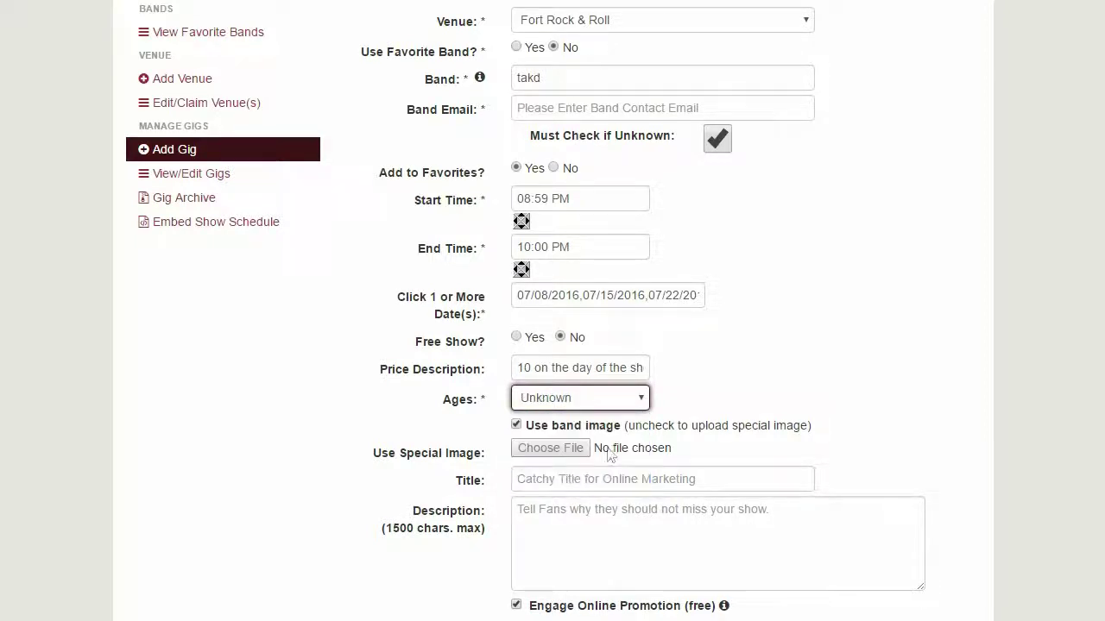
Turn off the band image and browse for a special image, cancelling the file selection and turning the band image back on.
scroll(759, 363, "down", 3)
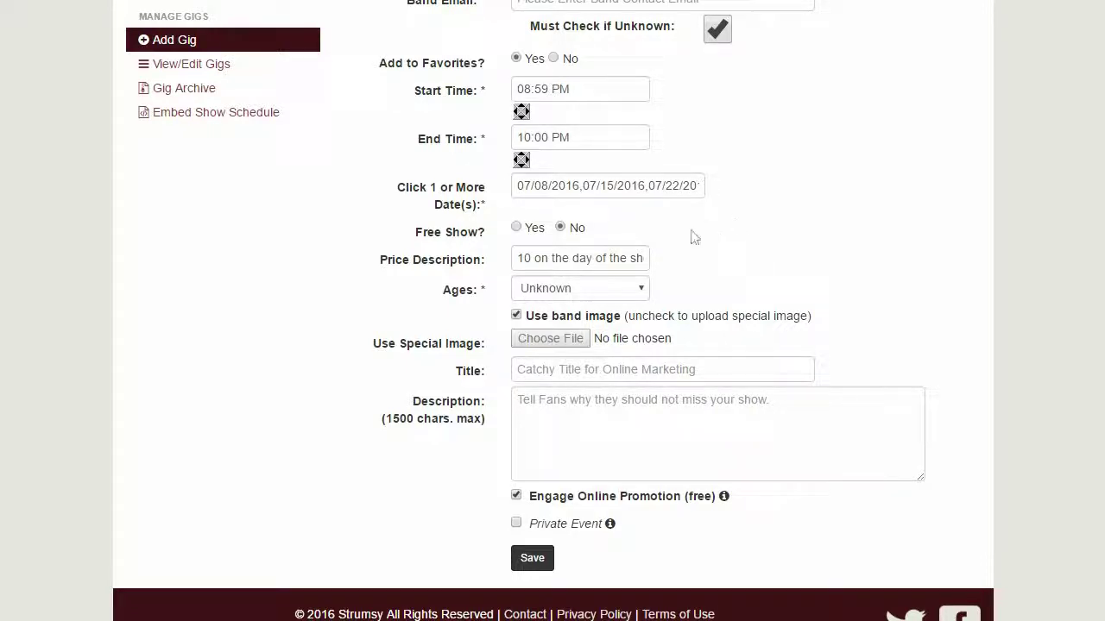
left_click(517, 316)
left_click(517, 316)
left_click(517, 316)
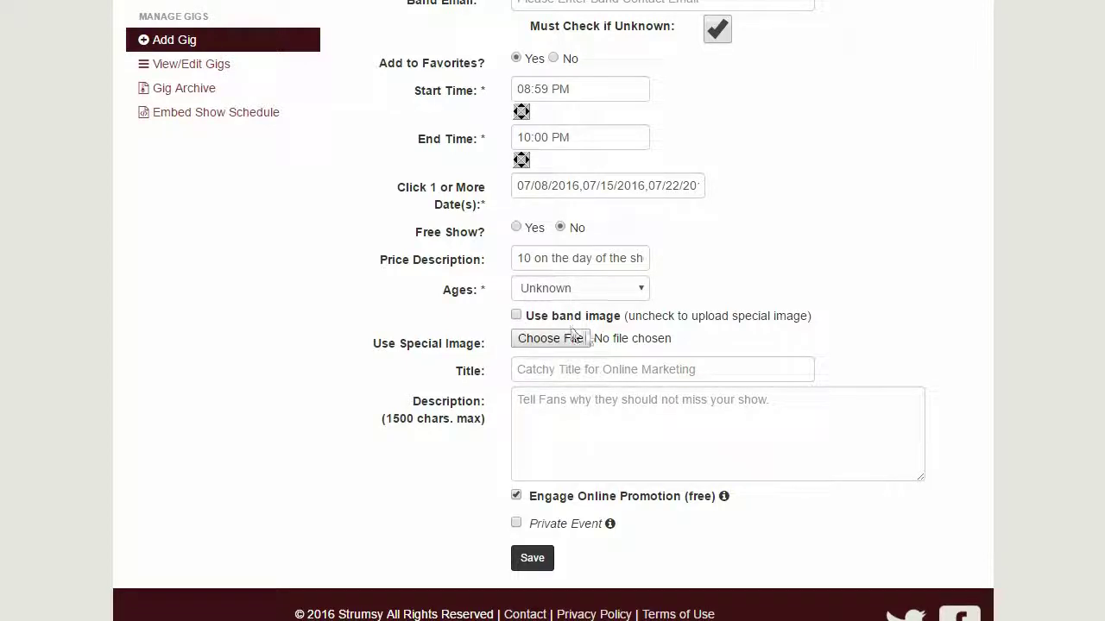
left_click(542, 341)
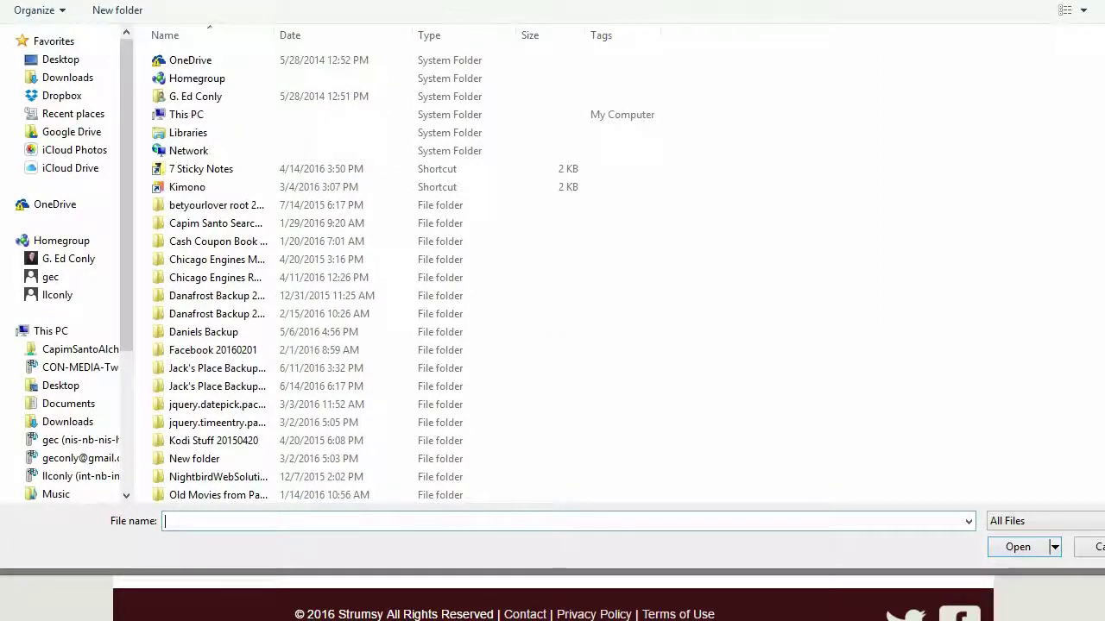
key("Escape")
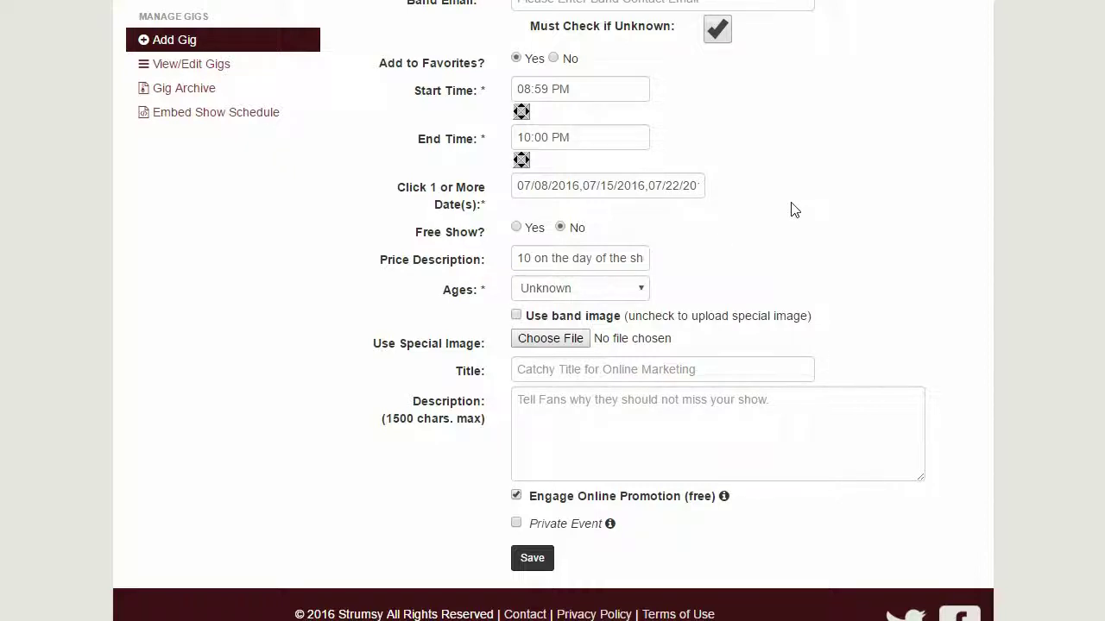
left_click(516, 316)
Switch Engage Online Promotion off and back on, leaving the title empty.
left_click(536, 373)
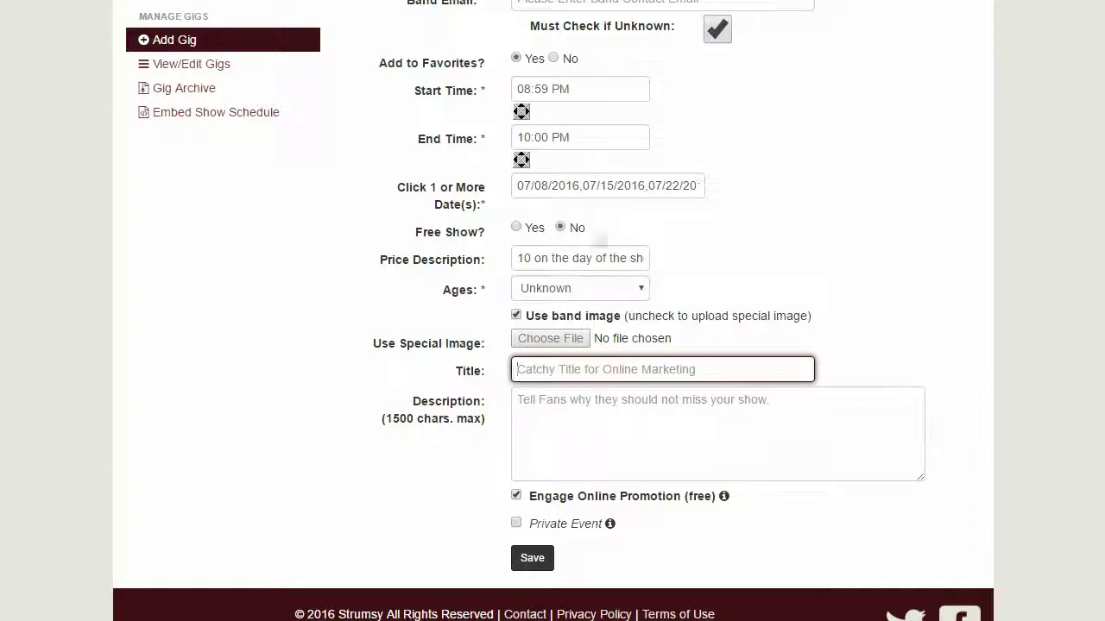
left_click(518, 498)
left_click(518, 499)
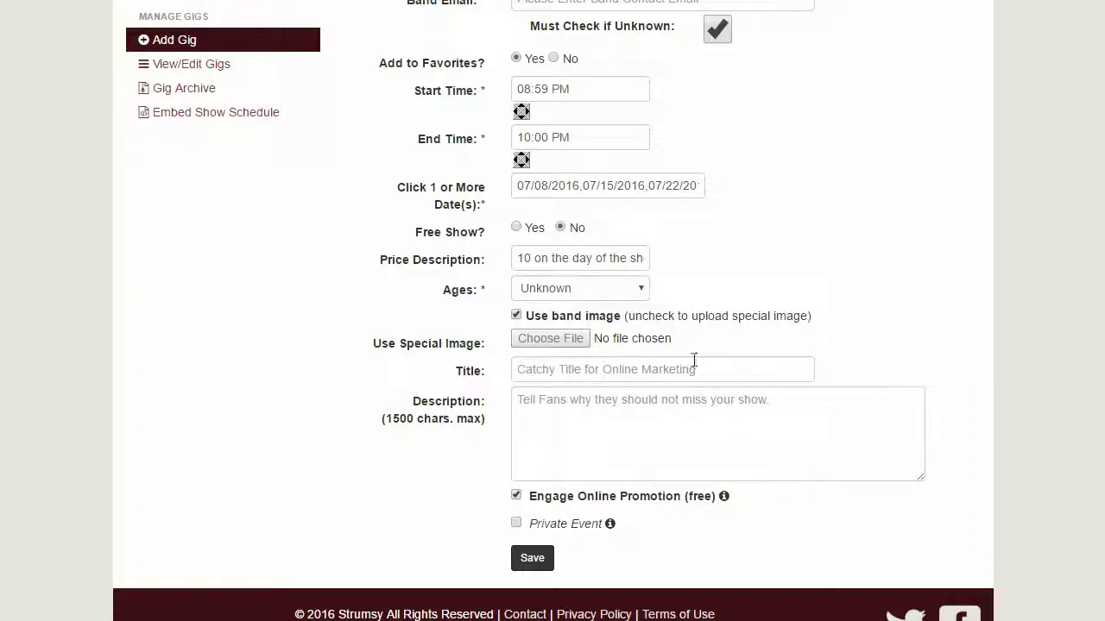
Save the new gig and look through the resulting list of gigs.
left_click(530, 557)
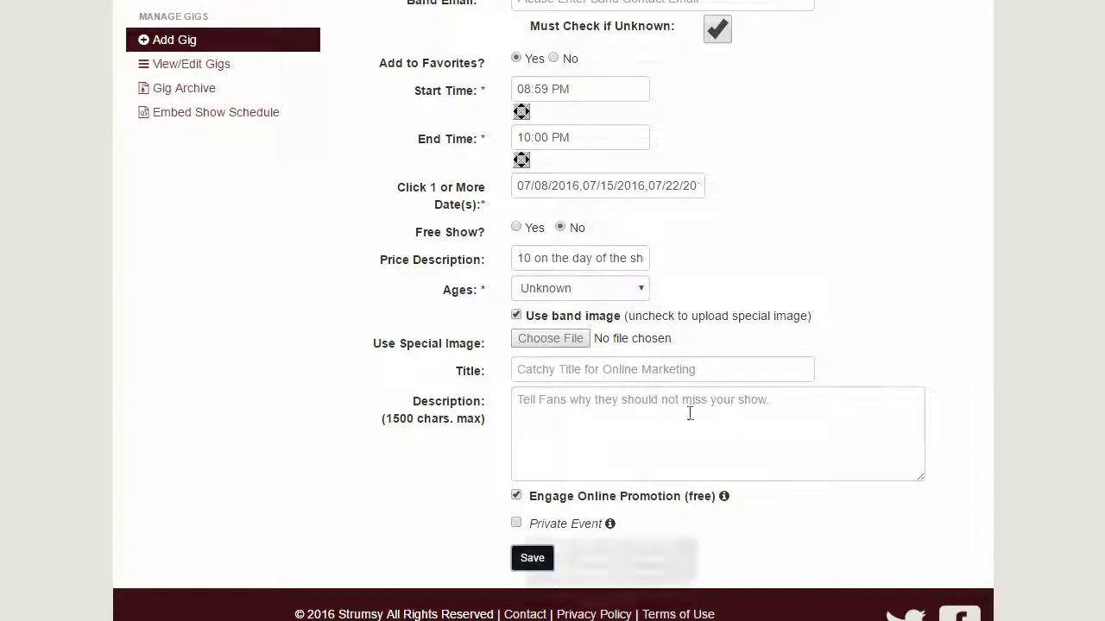
scroll(868, 370, "down", 3)
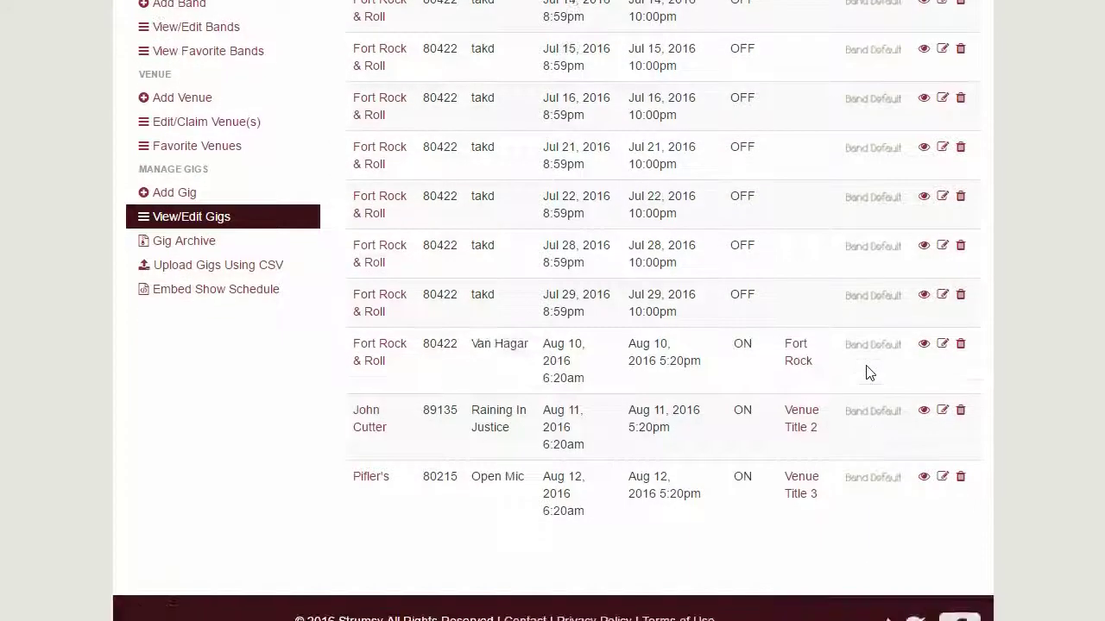